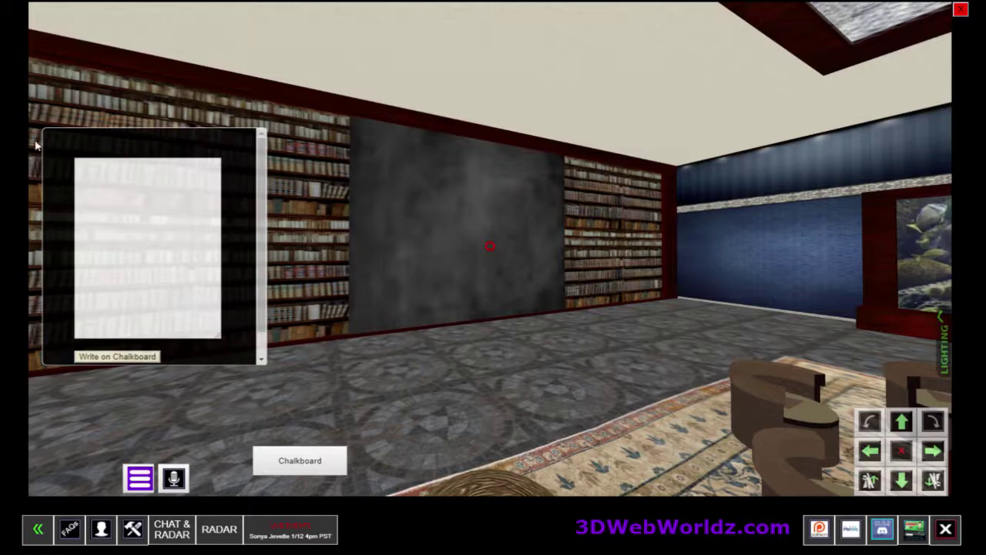
Step: Write "I love my working chalkboard." on the chalkboard
{"action": "left_click", "coordinate": [106, 174]}
{"action": "type", "text": "I love my working chalkboard."}
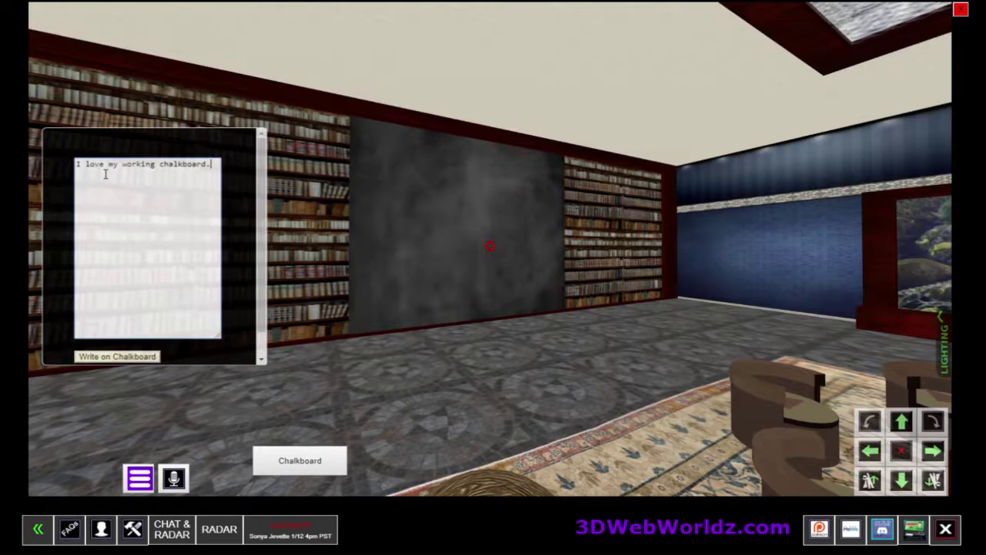
{"action": "left_click", "coordinate": [131, 358]}
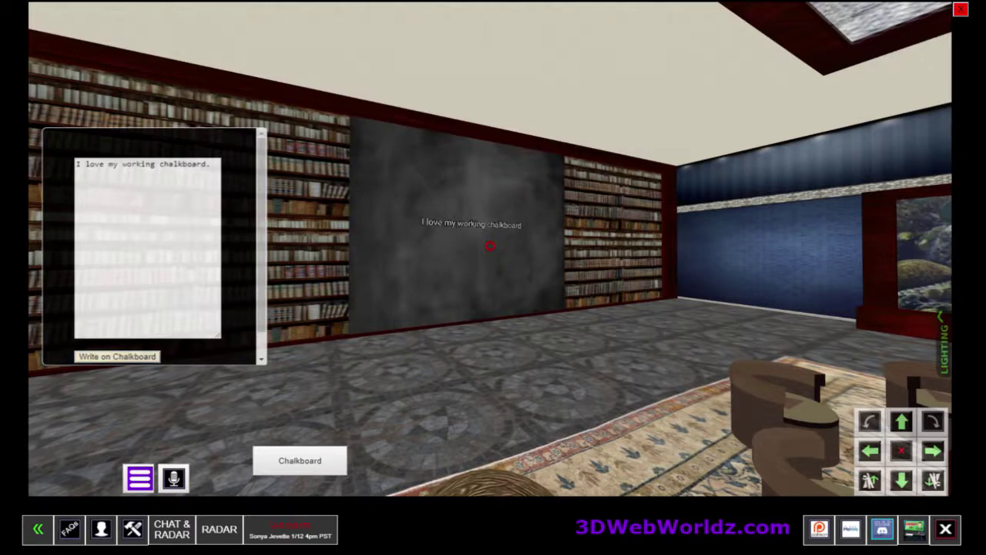
Step: Replace the chalkboard message with "TIP: Erase your chalkboard after turning off." and erase the board by submitting empty text
{"action": "key", "text": "ctrl+a"}
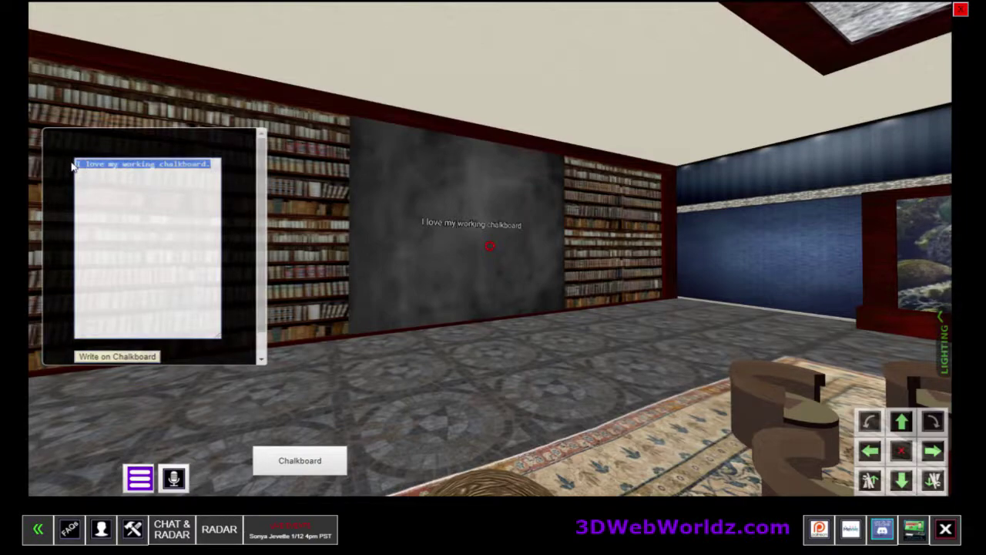
{"action": "type", "text": "TIP:  Erase your chalkboard after turning off."}
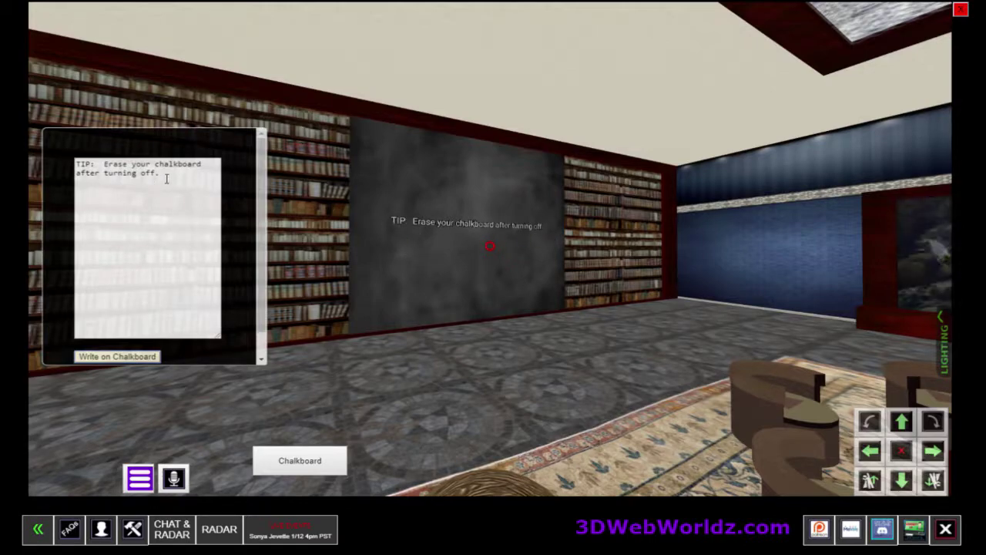
{"action": "left_click_drag", "start_coordinate": [166, 178], "coordinate": [73, 158]}
{"action": "key", "text": "BackSpace"}
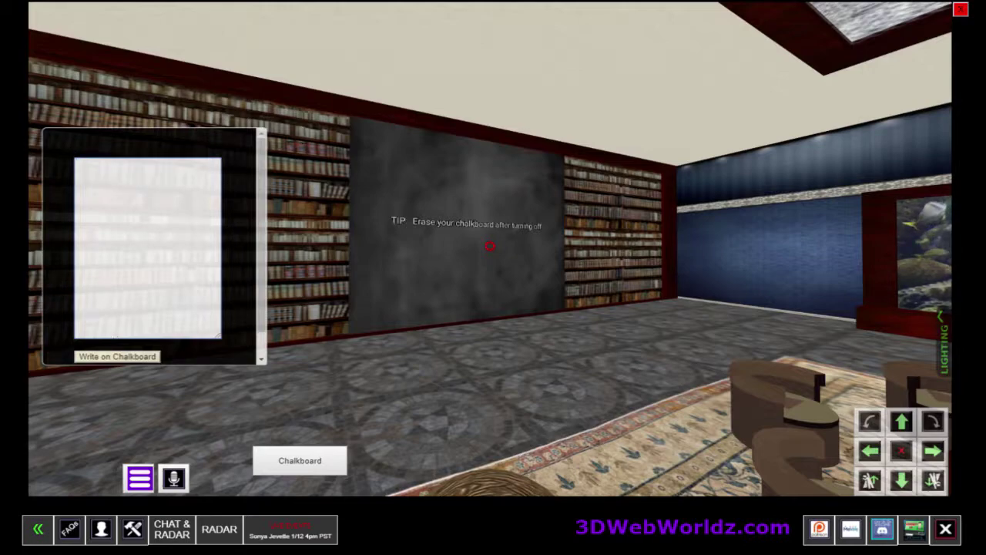
{"action": "left_click", "coordinate": [114, 356]}
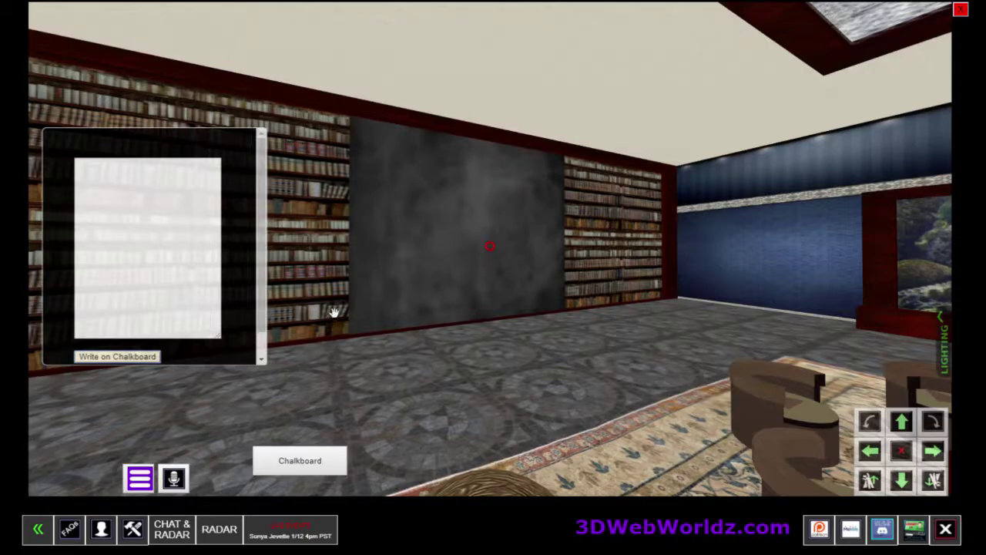
Step: Turn toward the aquarium side of the room, then hide the chalkboard writing box and show it again
{"action": "left_click", "coordinate": [348, 326]}
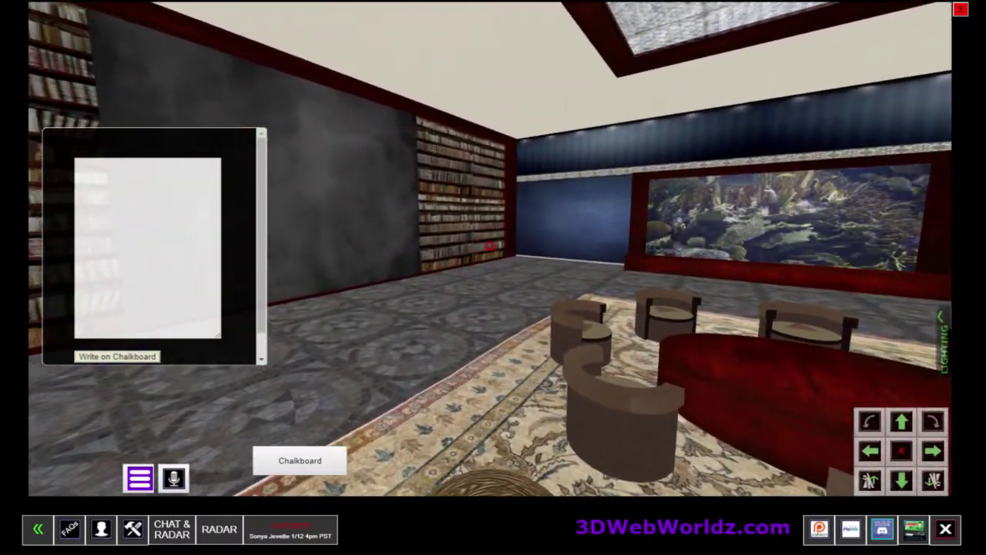
{"action": "key", "text": "Escape"}
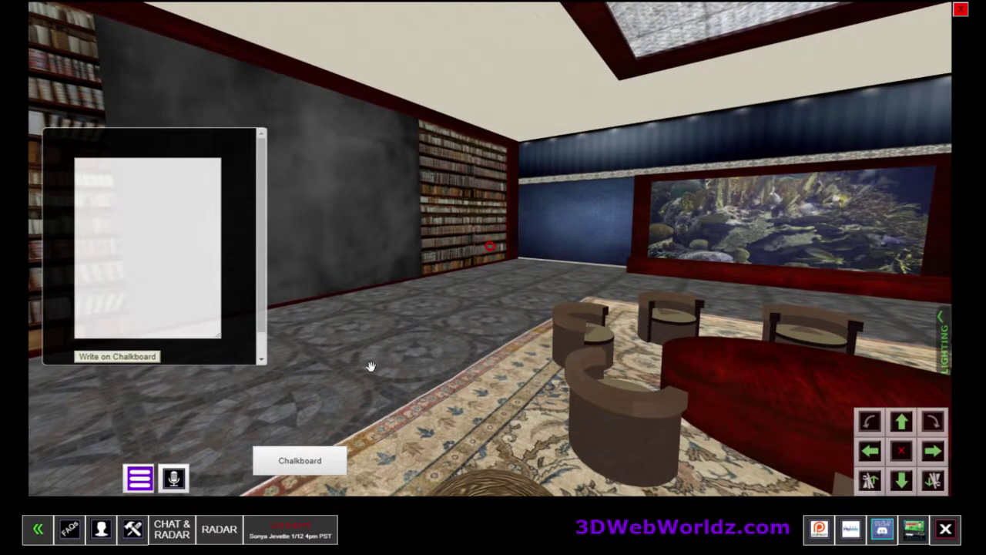
{"action": "left_click", "coordinate": [304, 466]}
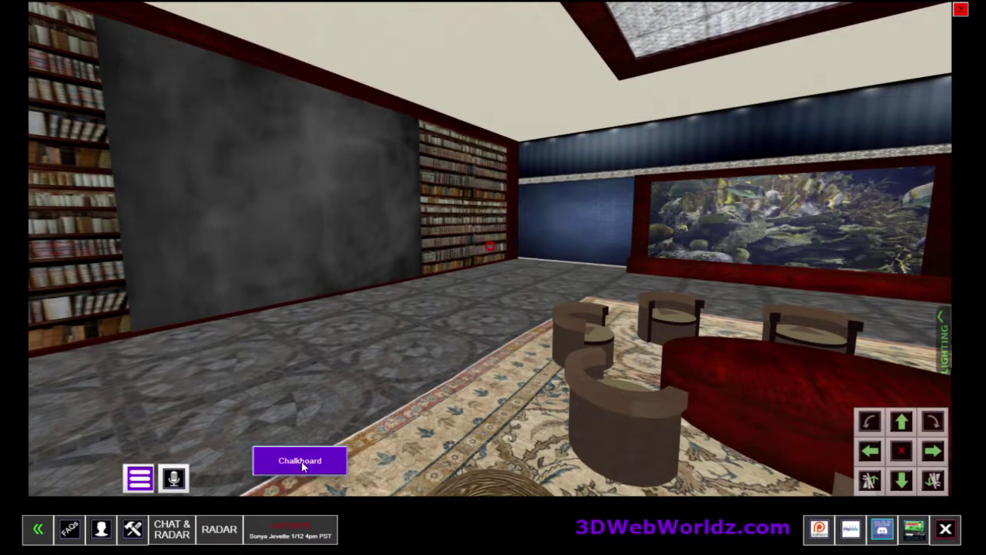
{"action": "left_click", "coordinate": [304, 466]}
{"action": "left_click", "coordinate": [303, 465]}
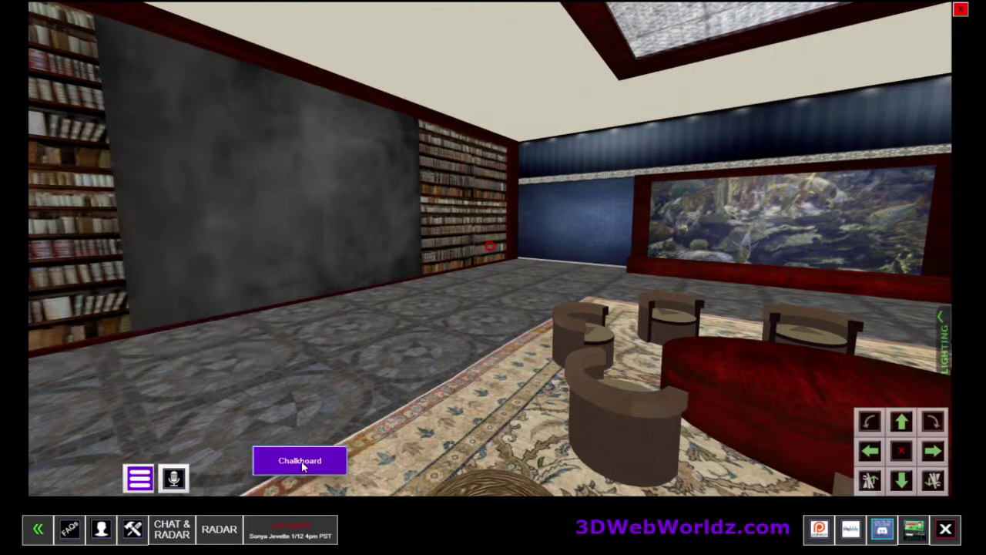
{"action": "left_click", "coordinate": [304, 466]}
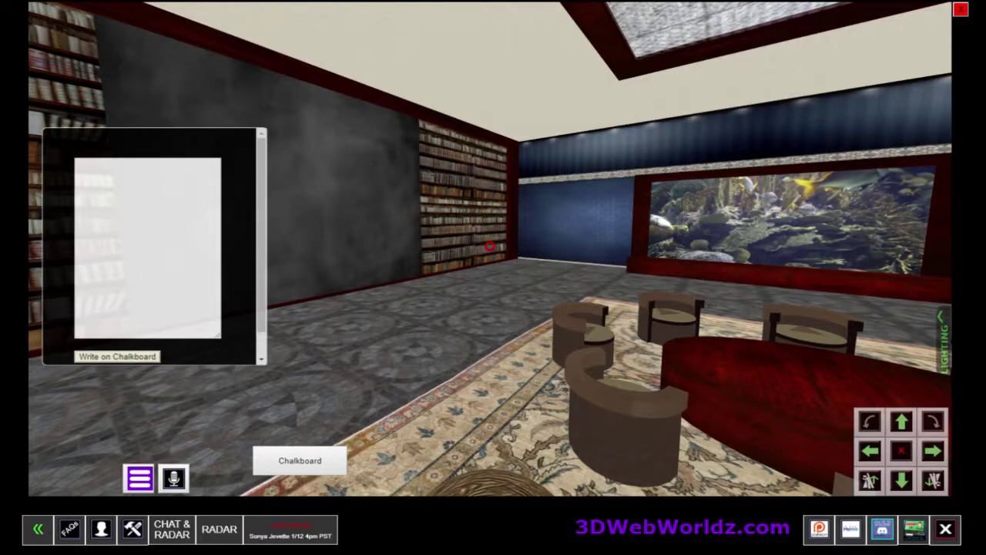
Step: Write "TIP: Chalkboard itself is a prim prop. The Chalkboard system works only the chalk." followed by "type it real time" on the chalkboard
{"action": "left_click", "coordinate": [118, 197]}
{"action": "type", "text": "TIP: Chalkboard itself is a prim prop. The Chalkboard system works only the chalk."}
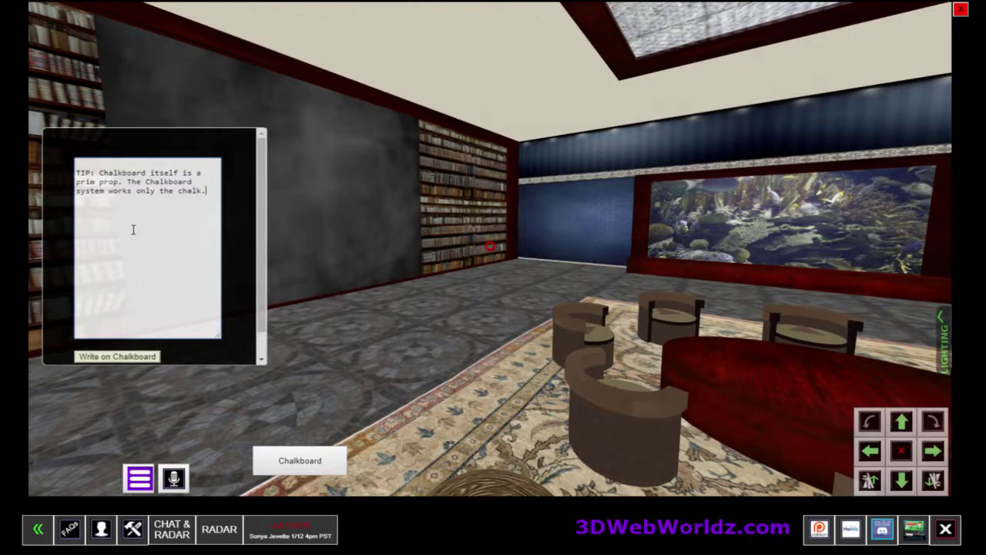
{"action": "key", "text": "Return"}
{"action": "key", "text": "Return"}
{"action": "type", "text": "type it real time"}
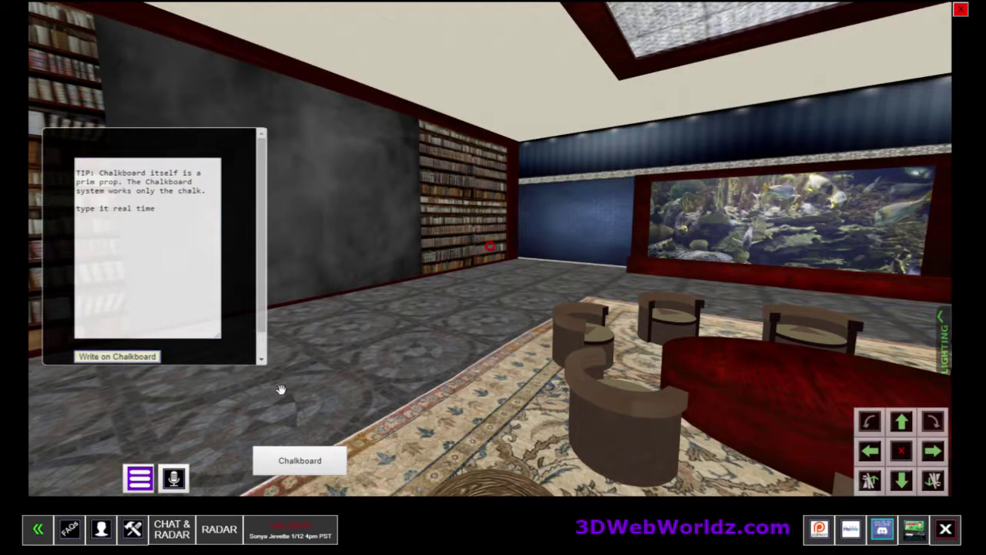
{"action": "left_click", "coordinate": [345, 407]}
{"action": "key", "text": "Left"}
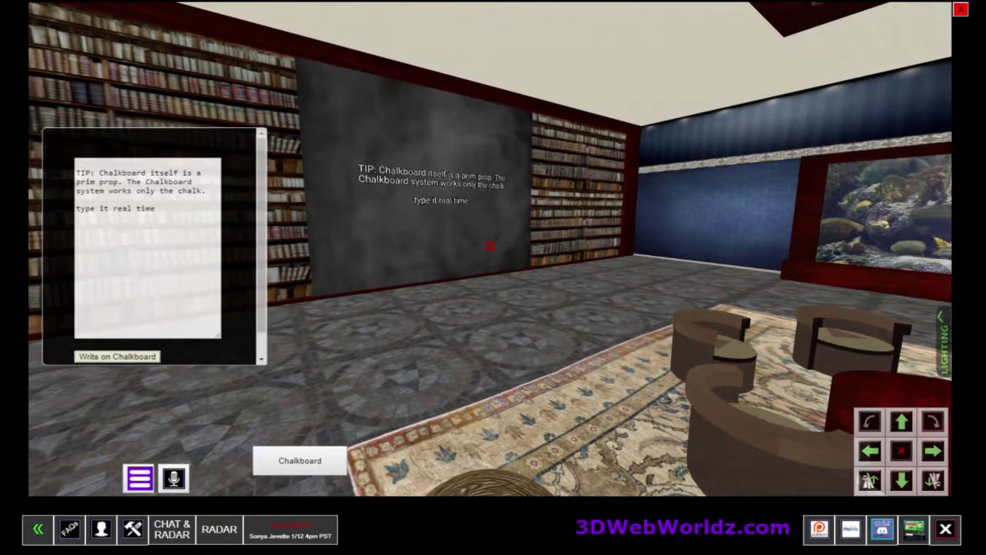
{"action": "key", "text": "Right"}
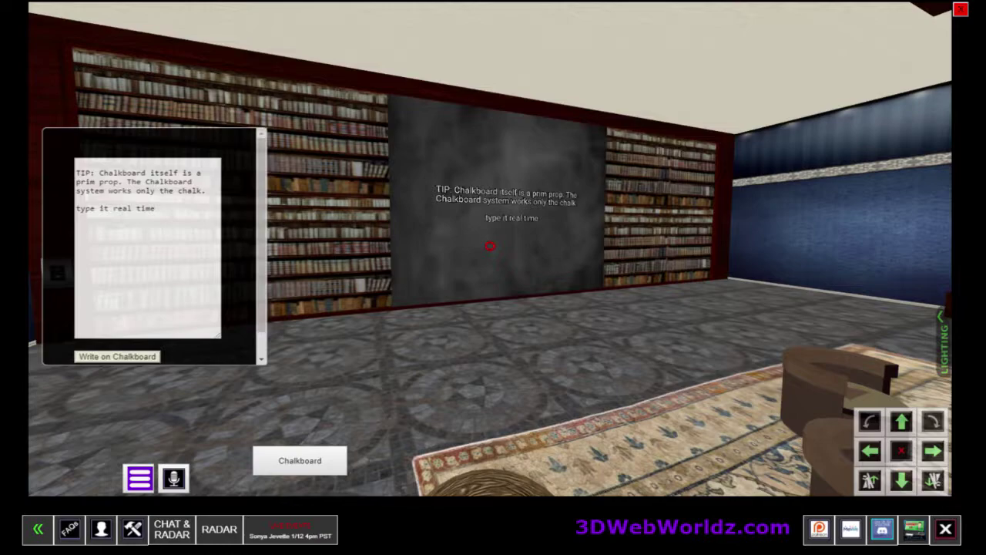
Step: Replace the chalkboard text with "TIP: Any registered user can be set to control the chalkboard, but only one person at a time."
{"action": "left_click", "coordinate": [188, 211]}
{"action": "key", "text": "ctrl+a"}
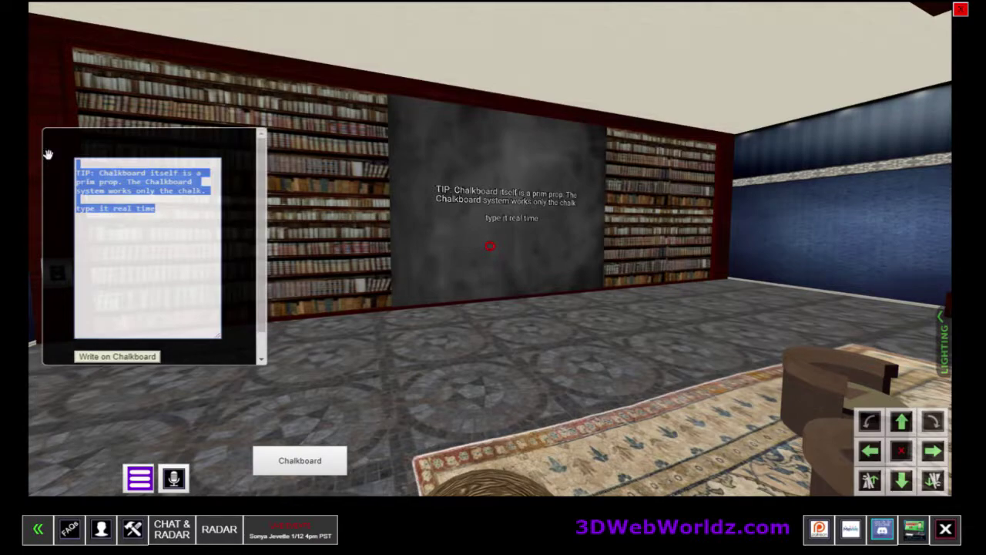
{"action": "type", "text": "TIP:  Any registered user can be set to control the chalkboard, but only one person at a time."}
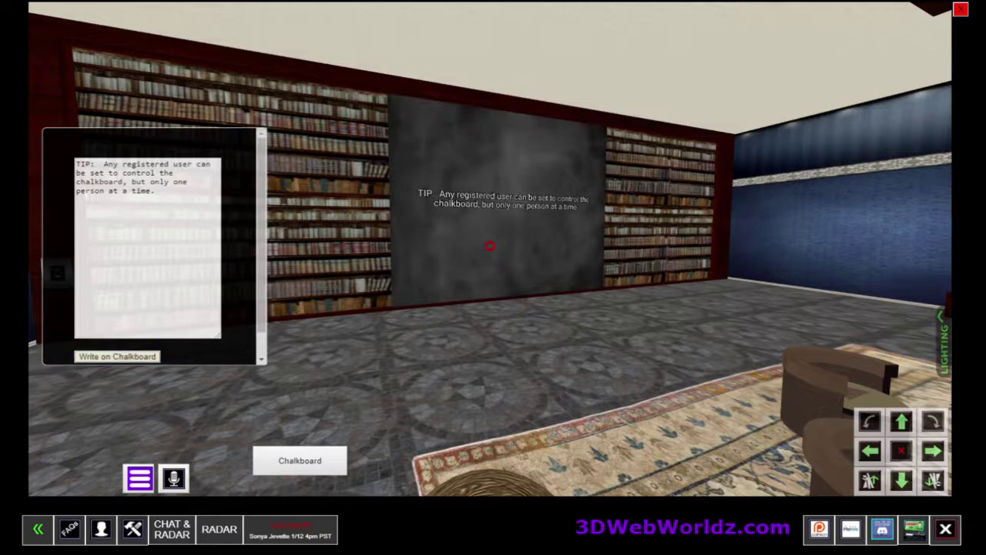
Step: Rewrite the chalkboard as "TIP: Make sure chalkboard is turned on and set up before attendees enter the room. If not, they will need to reload the world."
{"action": "left_click_drag", "start_coordinate": [175, 199], "coordinate": [37, 151]}
{"action": "type", "text": "TIP:  Make sure chalkboard is turned on and set up before attendees enter the room.  If not, they will need to reload the world."}
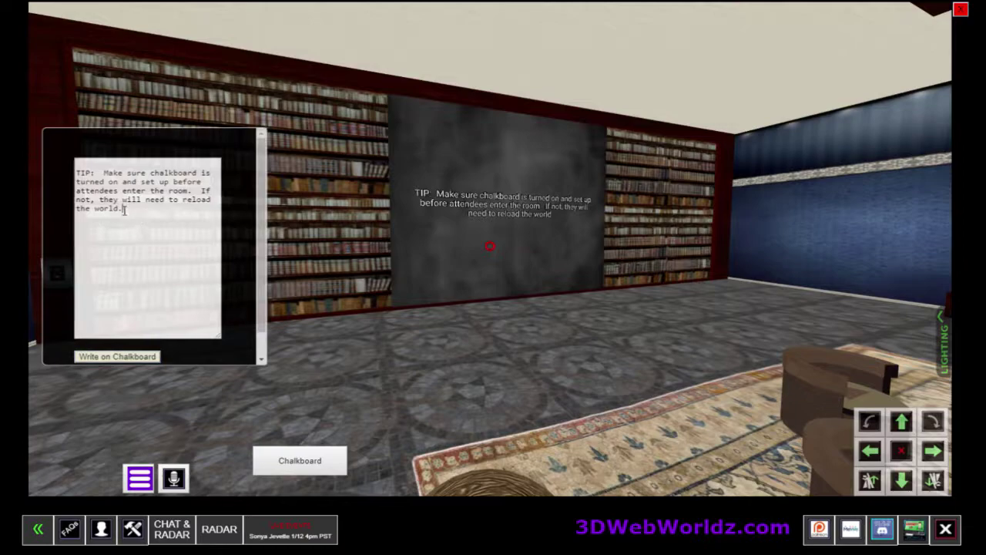
Step: Change the chalkboard to "If you switch chalkboard controllers mid-presentation, all attendees will need to reload the world. Only the region owner has permission to assign chalkboard rights."
{"action": "key", "text": "ctrl+a"}
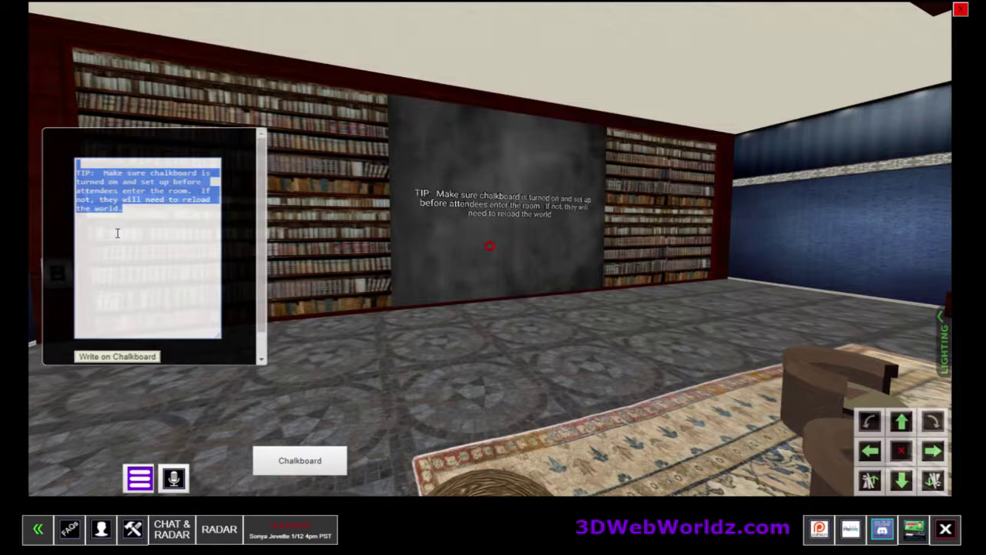
{"action": "type", "text": "If you switch chalkboard controllers mid-presentation, all attendees will need to reload the world. Only the region owner has permission to assign chalkboard rights."}
{"action": "left_click", "coordinate": [118, 357]}
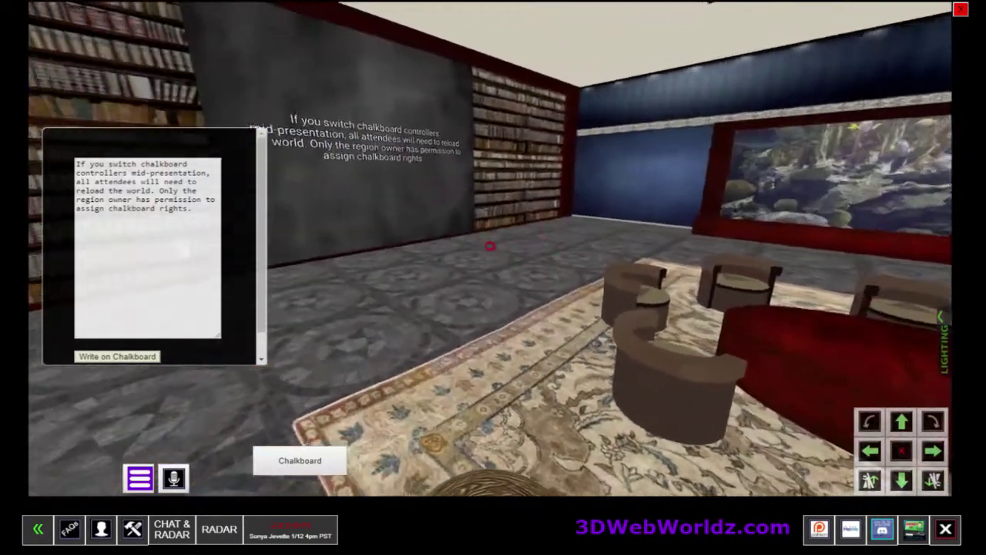
{"action": "key", "text": "Left"}
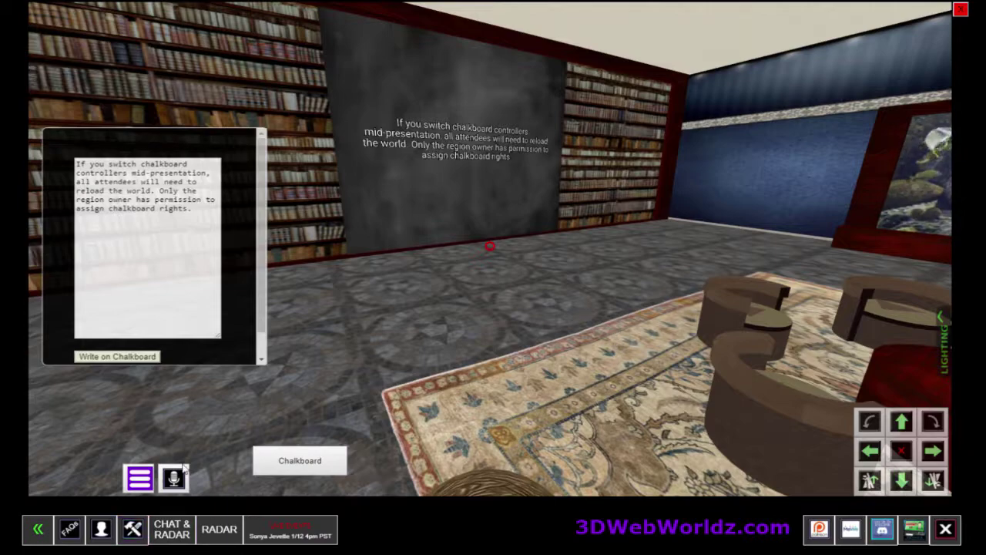
Step: Bring up the Chalkboard for Text settings in the region's presentation system and submit the presentation system update
{"action": "left_click", "coordinate": [133, 530]}
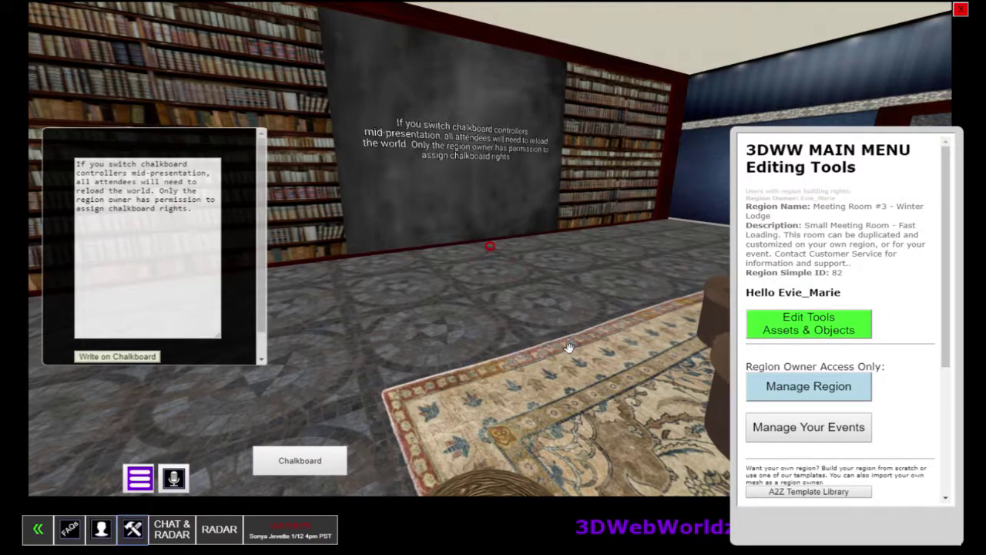
{"action": "left_click", "coordinate": [807, 391]}
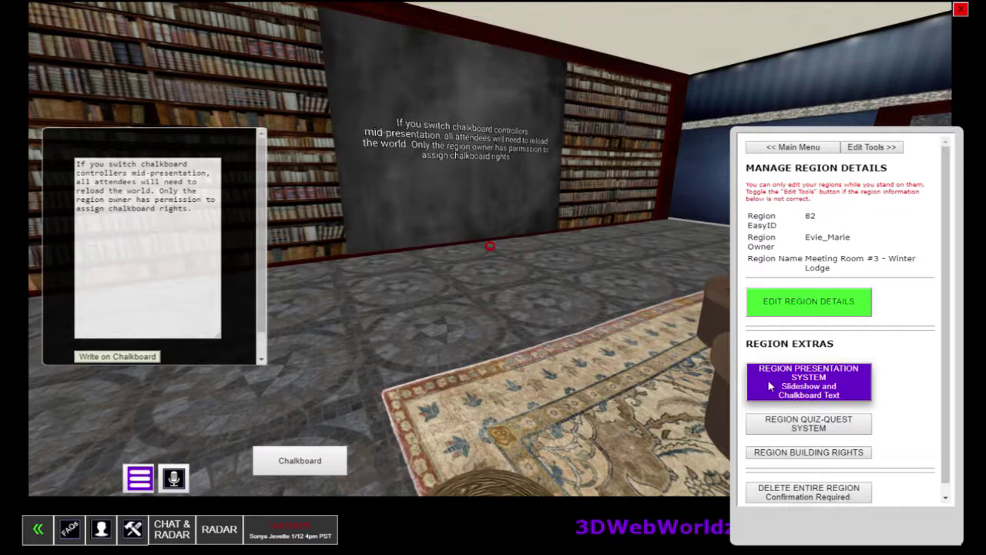
{"action": "left_click", "coordinate": [795, 386]}
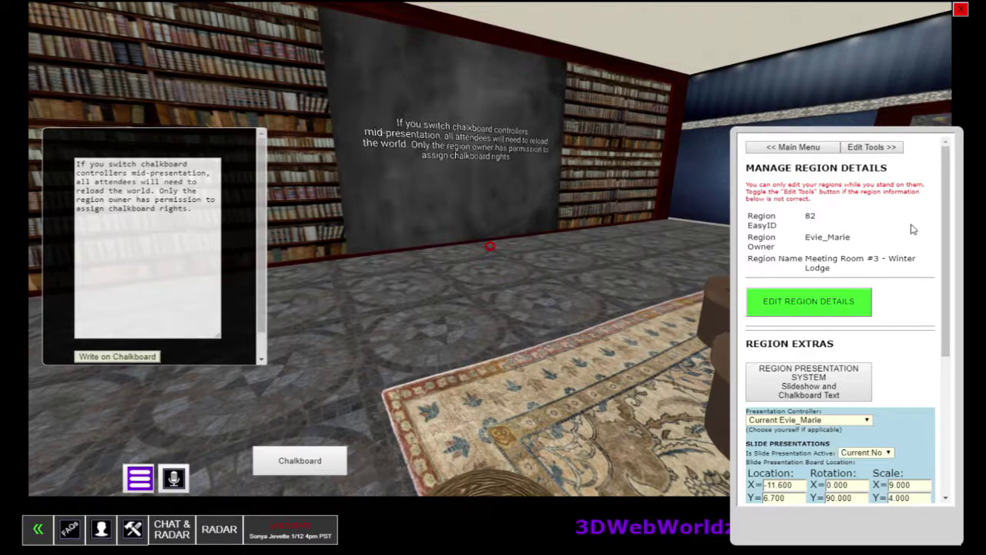
{"action": "scroll", "coordinate": [911, 231], "scroll_direction": "down", "scroll_amount": 2}
{"action": "scroll", "coordinate": [912, 249], "scroll_direction": "down", "scroll_amount": 3}
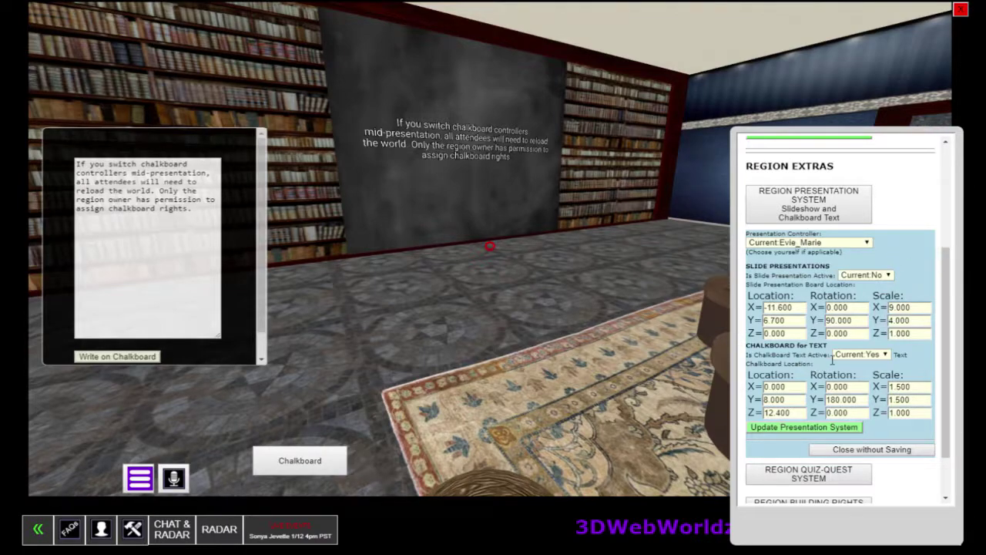
{"action": "left_click_drag", "start_coordinate": [832, 348], "coordinate": [752, 350]}
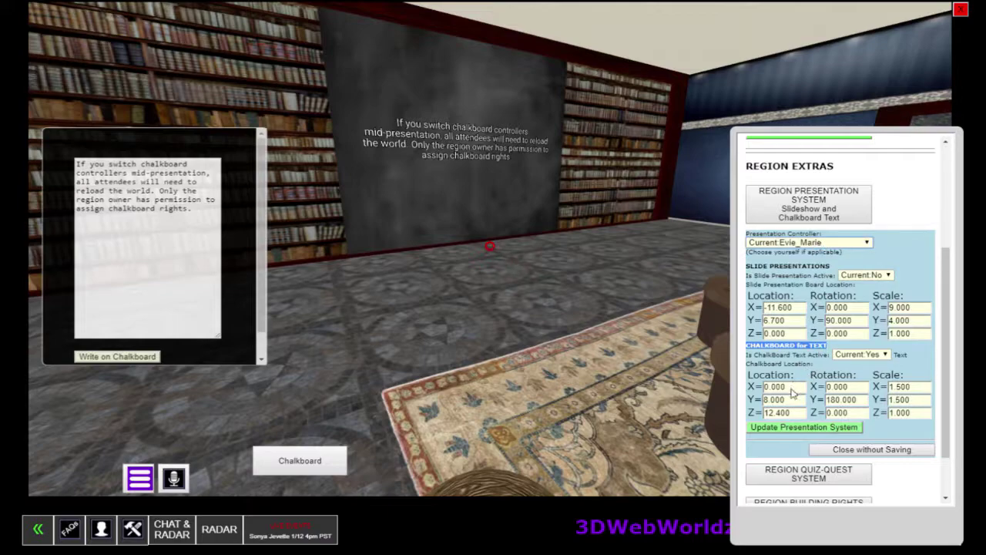
{"action": "left_click", "coordinate": [793, 428]}
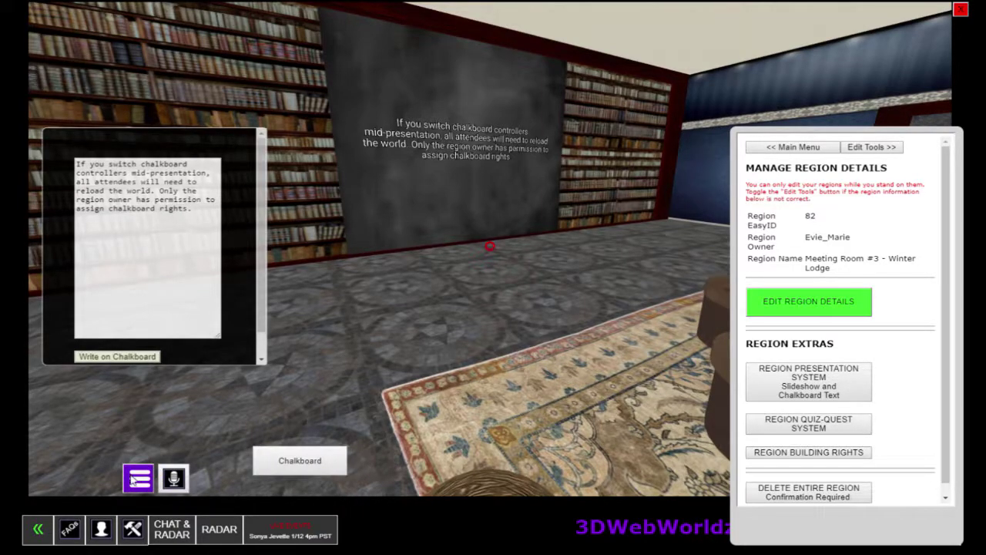
Step: Reload the world after updating the region's presentation system
{"action": "left_click", "coordinate": [140, 478]}
{"action": "left_click", "coordinate": [157, 450]}
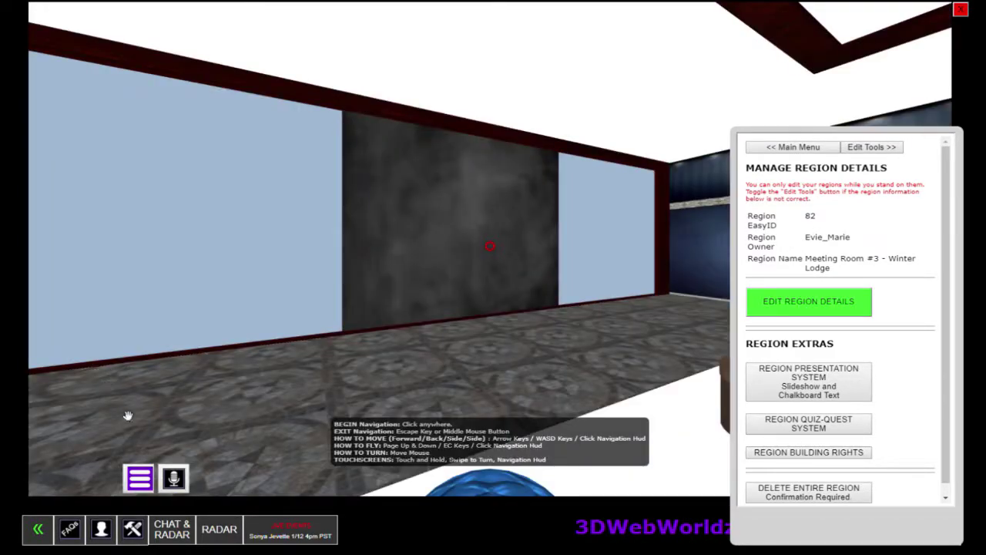
{"action": "left_click", "coordinate": [139, 479]}
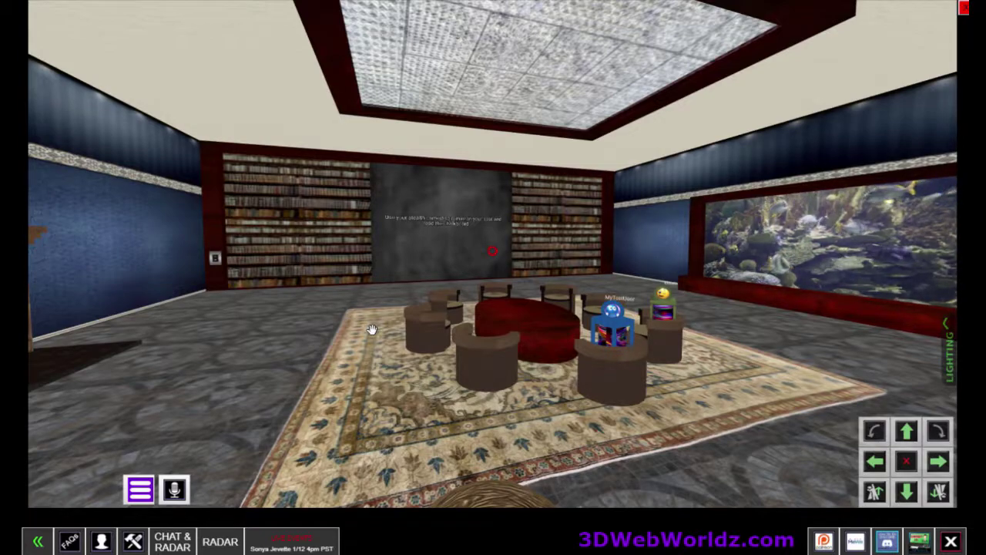
Step: Hide your own avatar in the meeting room with the mask option
{"action": "left_click", "coordinate": [140, 491]}
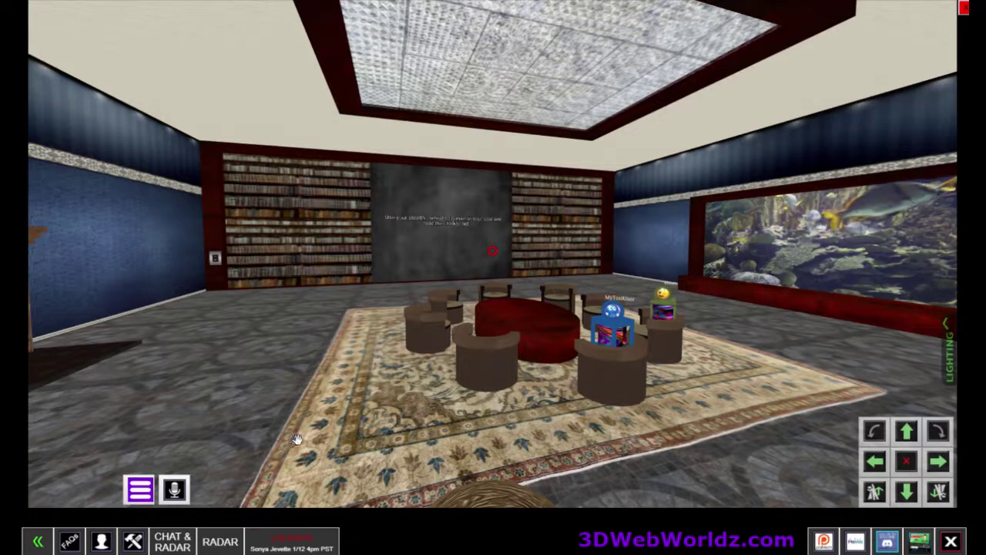
{"action": "left_click", "coordinate": [141, 491]}
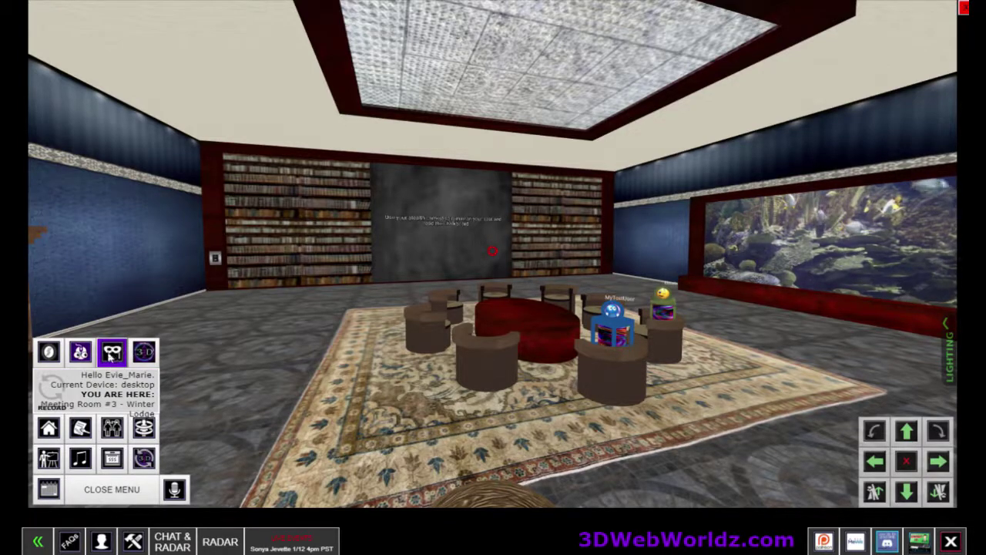
{"action": "left_click", "coordinate": [113, 352]}
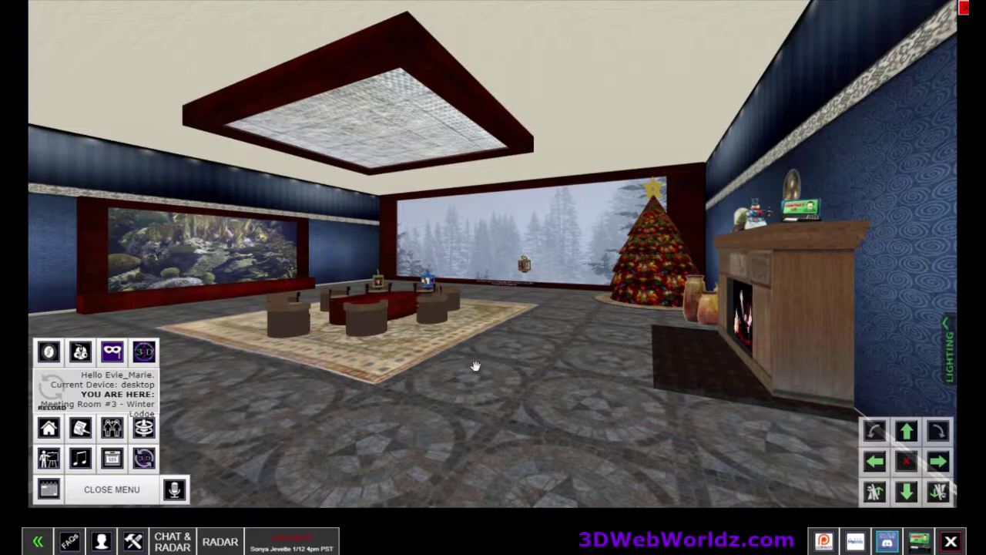
Step: Walk around the meeting room to look at the snowy window wall, the fireplace and the chalkboard
{"action": "left_click_drag", "start_coordinate": [560, 394], "coordinate": [589, 370]}
{"action": "key", "text": "Up"}
{"action": "key", "text": "Left"}
{"action": "key", "text": "Right"}
{"action": "key", "text": "Up"}
{"action": "key", "text": "Left"}
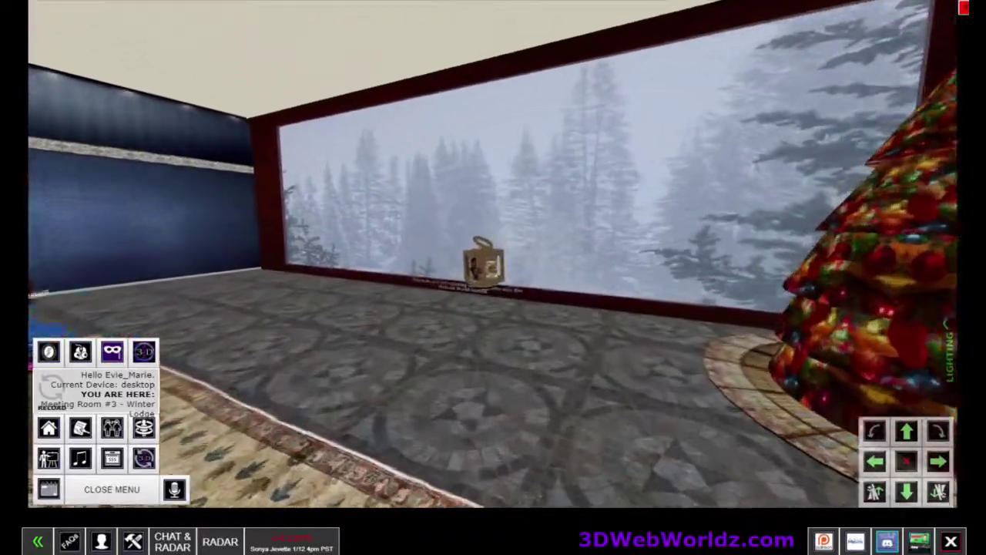
{"action": "key", "text": "Left"}
{"action": "key", "text": "Left"}
{"action": "key", "text": "Down"}
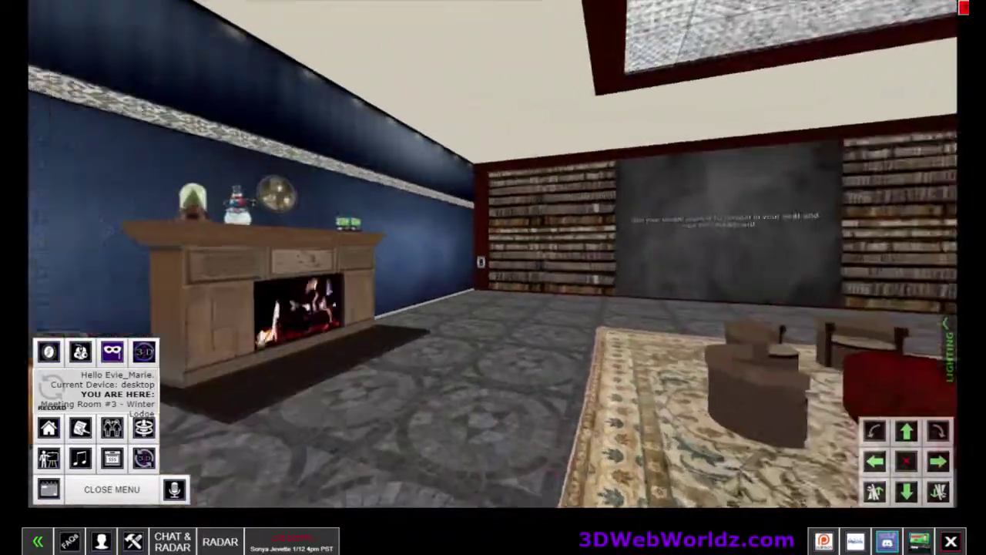
{"action": "key", "text": "Right"}
{"action": "key", "text": "Up"}
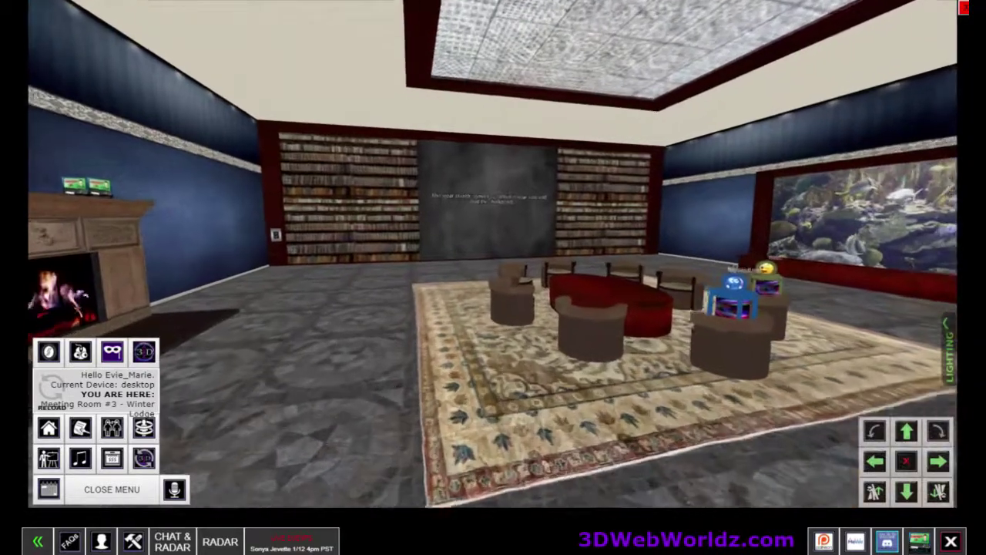
Step: Fly the stealth camera up to the chalkboard and examine its text from straight on, at an angle and close up
{"action": "key", "text": "Left"}
{"action": "key", "text": "Up"}
{"action": "key", "text": "Right"}
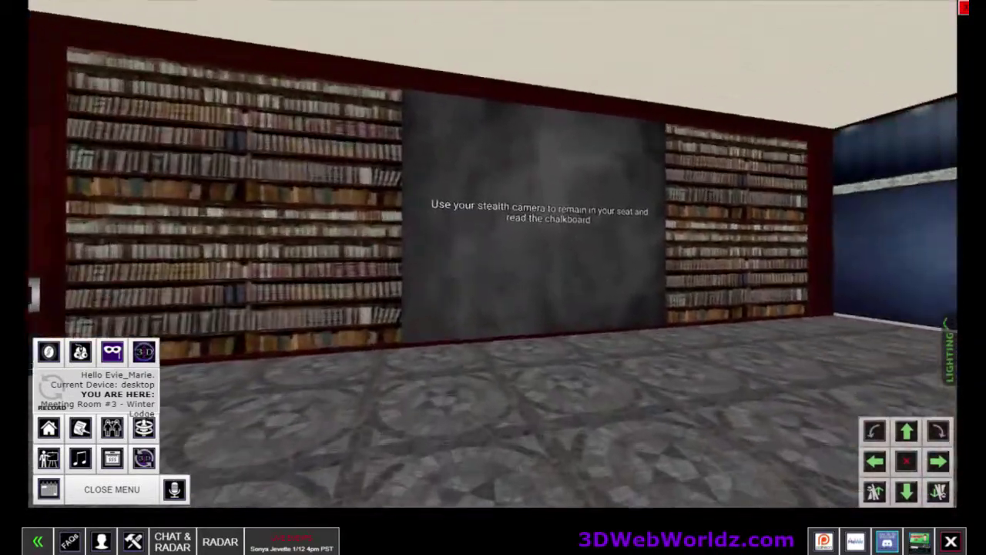
{"action": "key", "text": "Up"}
{"action": "key", "text": "Left"}
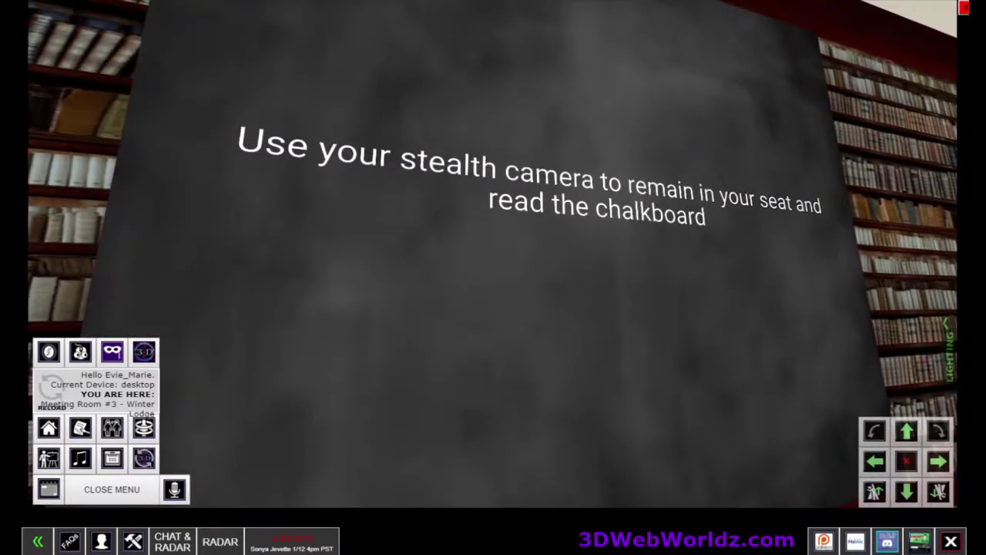
{"action": "key", "text": "Page_Up"}
{"action": "key", "text": "Left"}
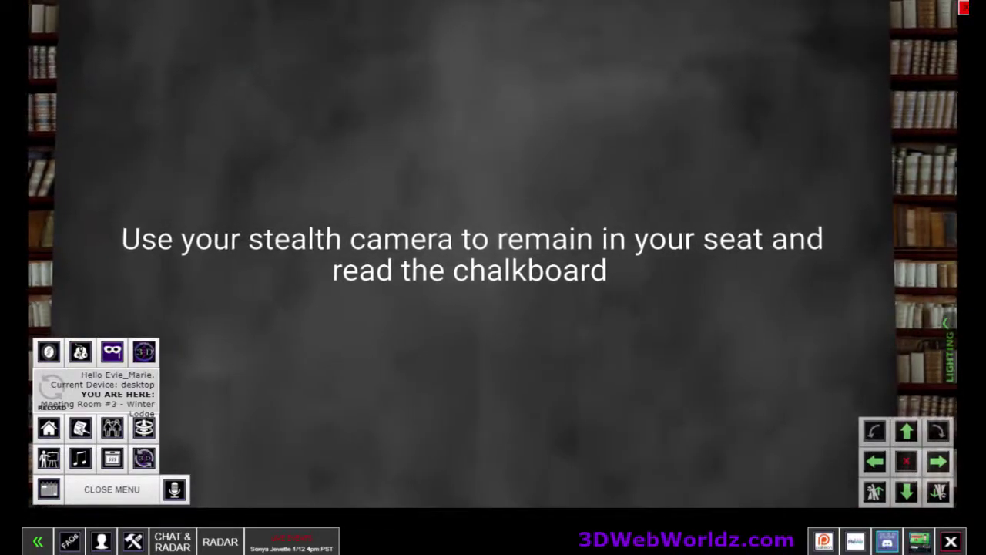
{"action": "key", "text": "Right"}
{"action": "key", "text": "Down"}
{"action": "key", "text": "Left"}
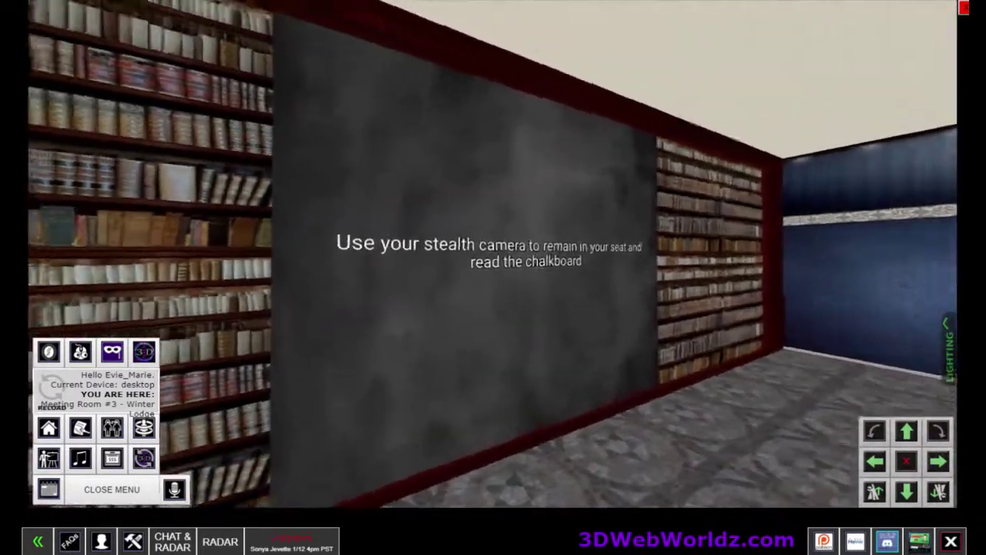
{"action": "key", "text": "Up"}
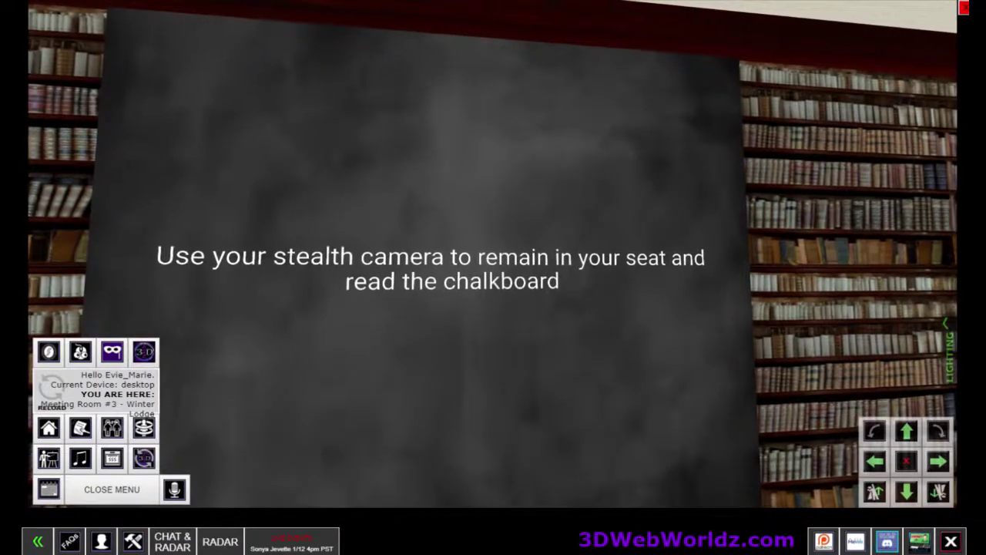
Step: Switch from the stealth camera to the avatar's view, back to the stealth camera, and return to the avatar's view
{"action": "left_click", "coordinate": [81, 351]}
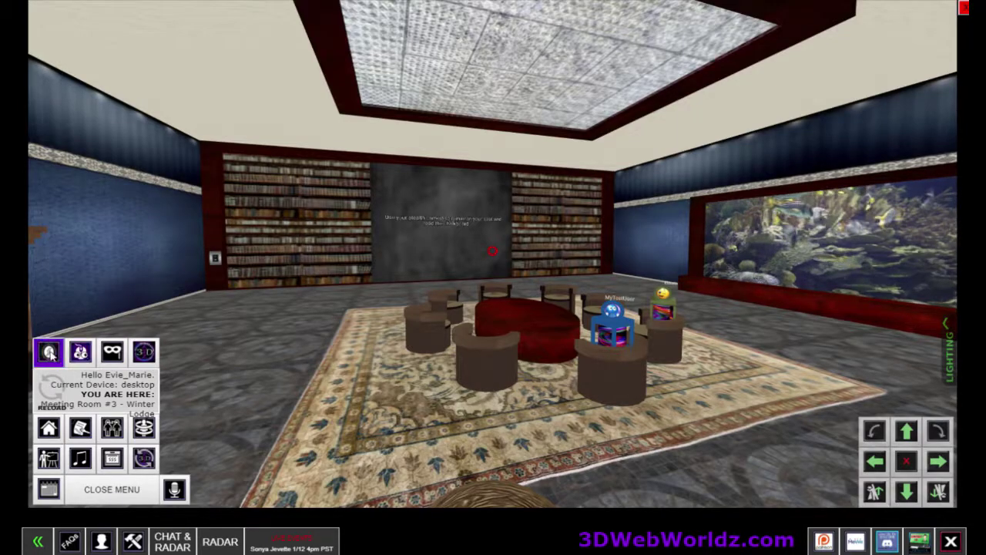
{"action": "left_click", "coordinate": [113, 353]}
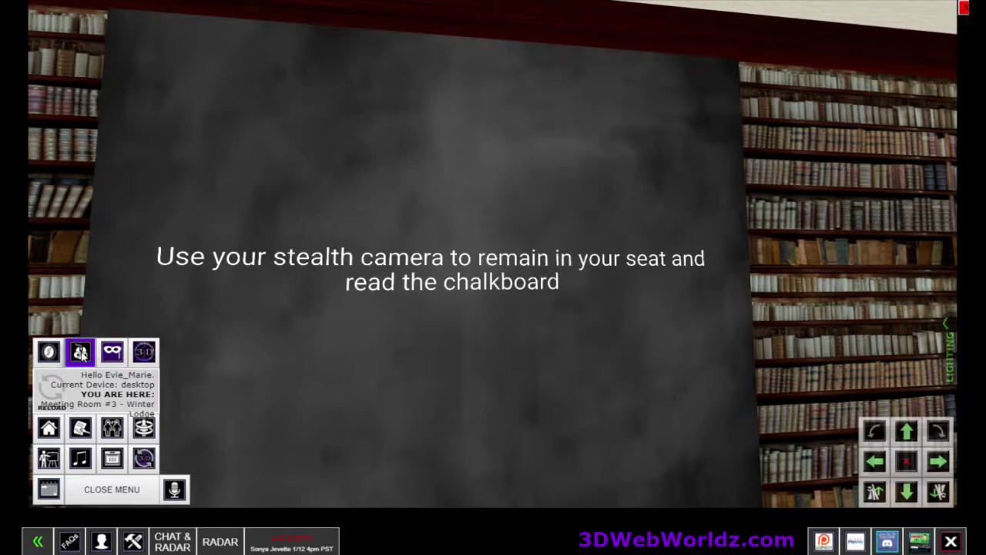
{"action": "left_click", "coordinate": [80, 352]}
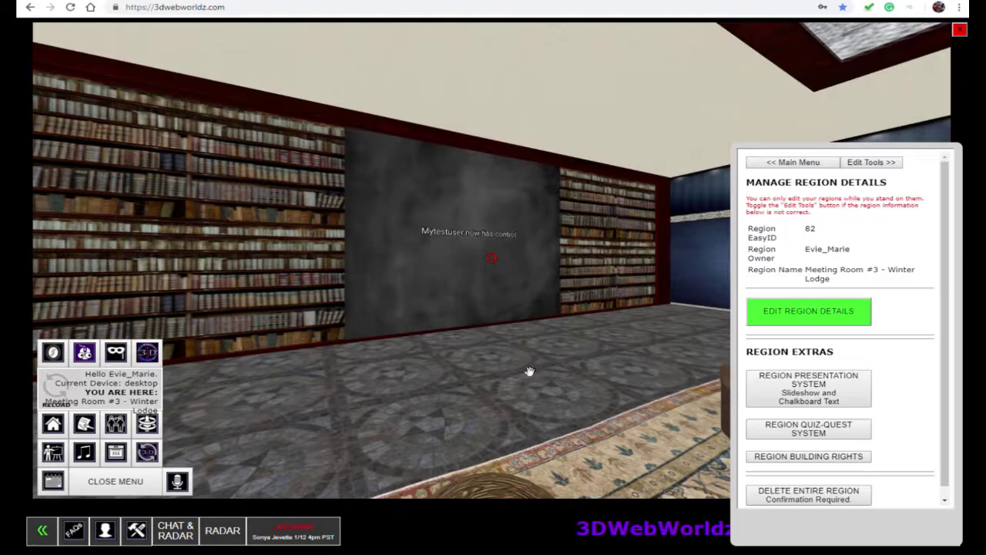
Step: Turn the avatar's view toward the fireplace and look over the mantel and hearth up close
{"action": "left_click_drag", "start_coordinate": [567, 374], "coordinate": [327, 375]}
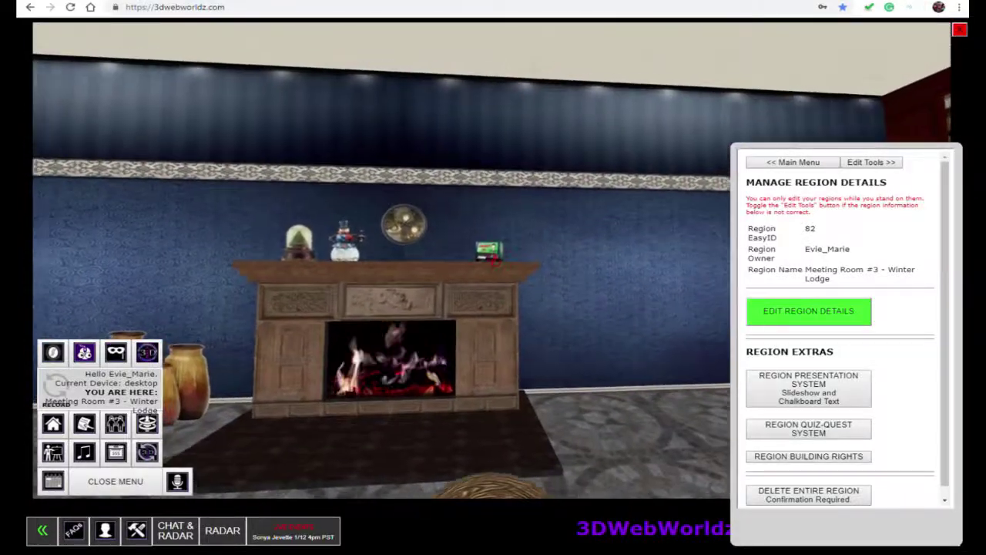
{"action": "left_click", "coordinate": [493, 260]}
{"action": "scroll", "coordinate": [486, 258], "scroll_direction": "down", "scroll_amount": 4}
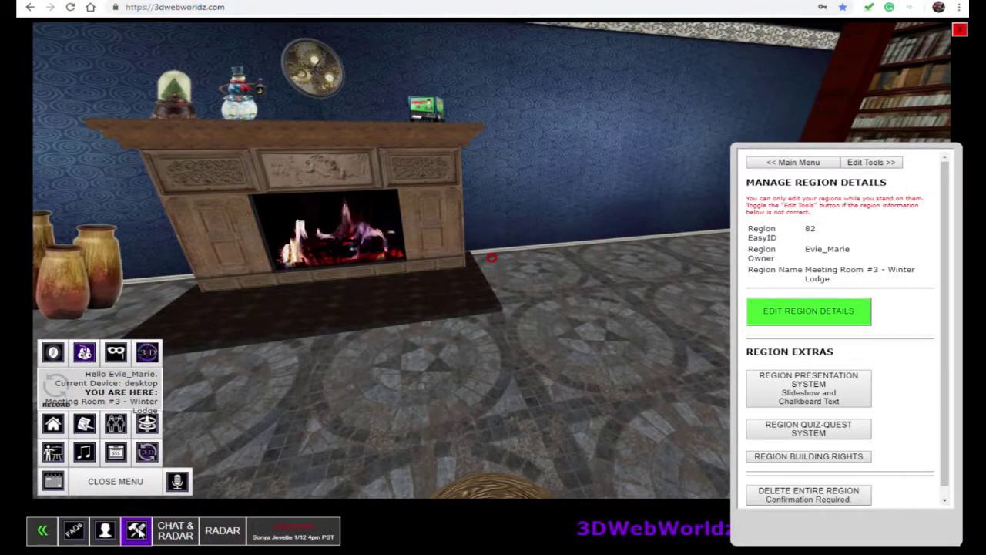
Step: Close the region management details and turn the view back to the chalkboard and seating area
{"action": "left_click", "coordinate": [136, 530]}
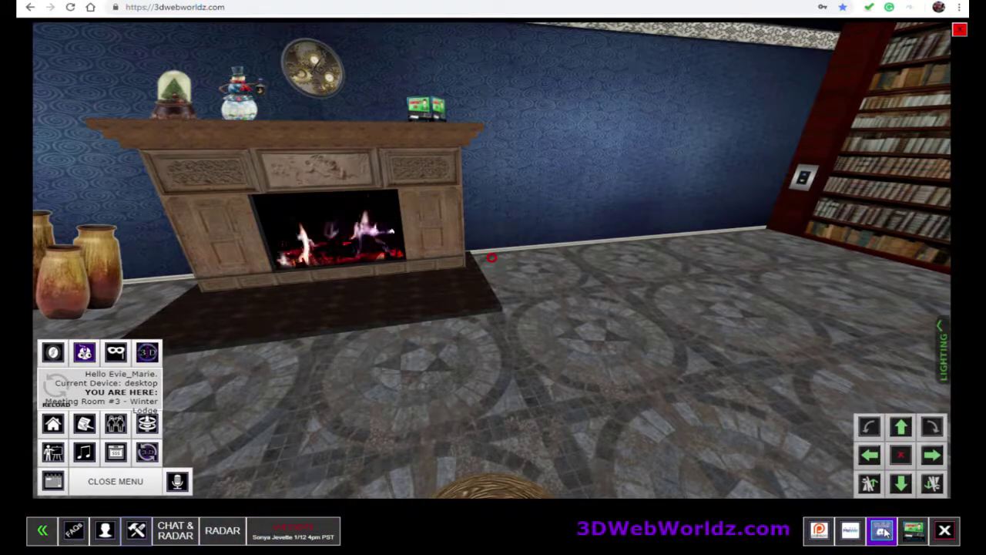
{"action": "left_click_drag", "start_coordinate": [446, 402], "coordinate": [949, 401]}
{"action": "left_click_drag", "start_coordinate": [396, 402], "coordinate": [419, 400]}
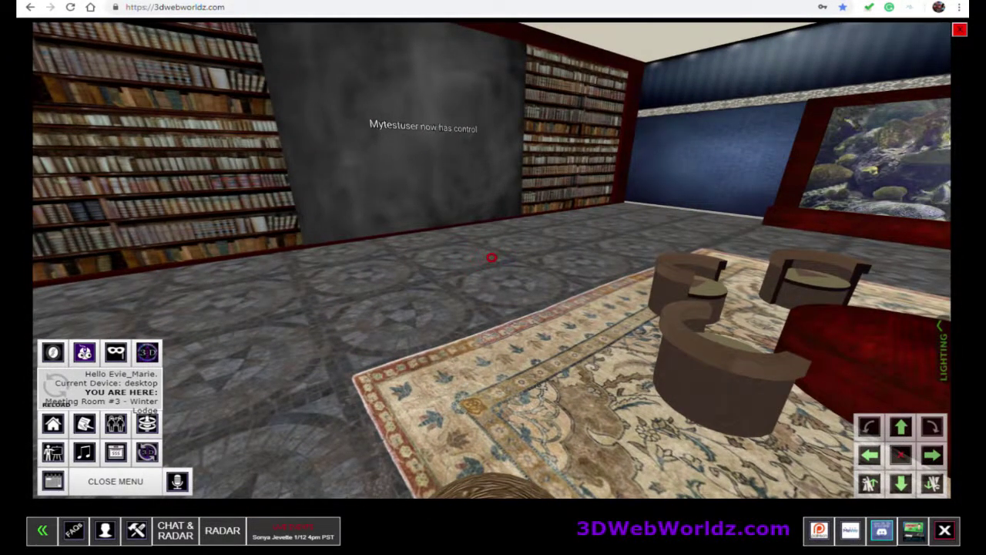